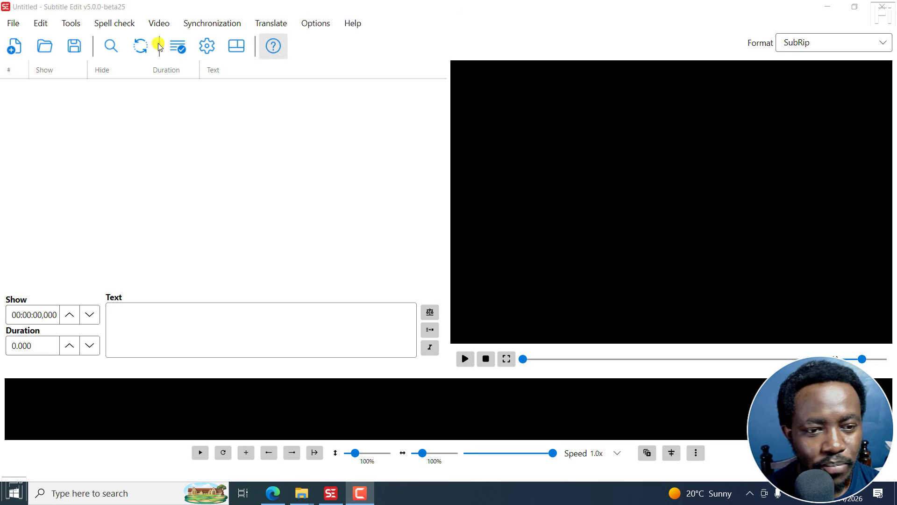
Step: Open the video file Clip 3.mp4 from the Tutorial Videos folder
click(12, 25)
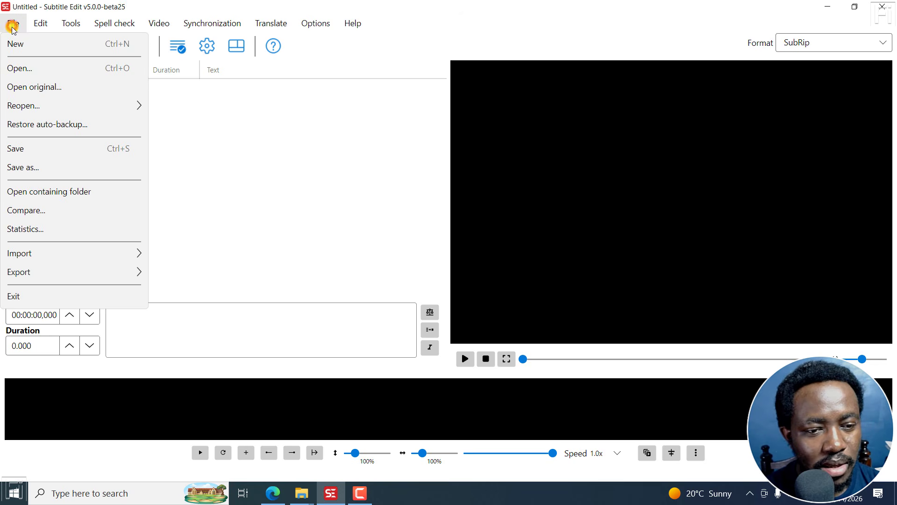
click(158, 23)
click(157, 43)
click(143, 123)
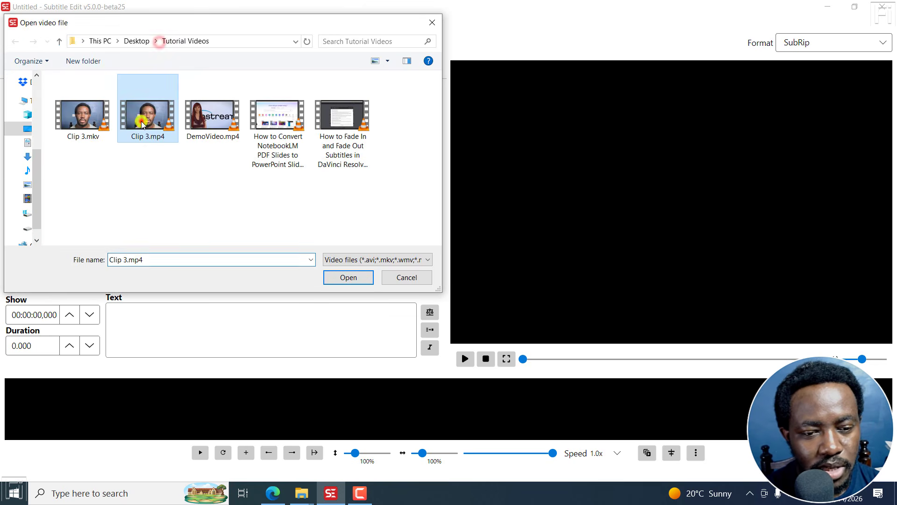
click(332, 279)
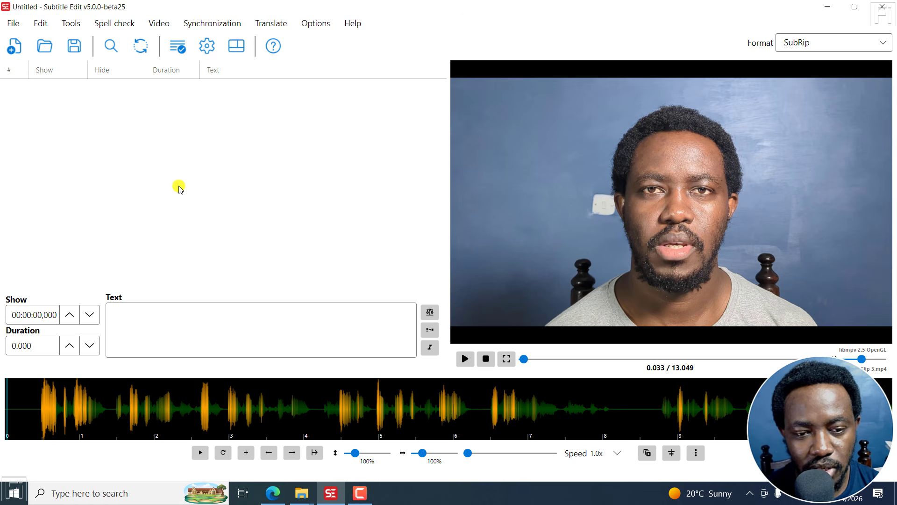
Step: Start speech to text for the video with Crisp ASR as the engine, and check the engine's re-download option
click(156, 23)
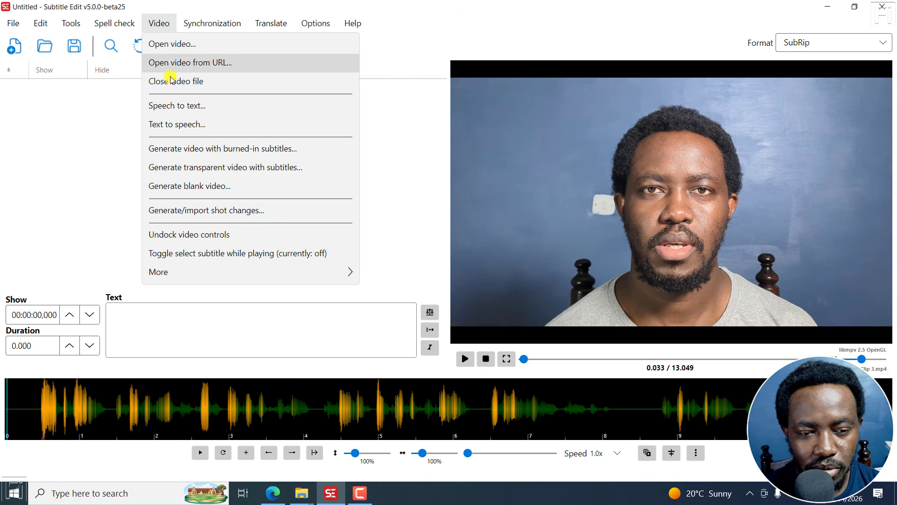
click(169, 106)
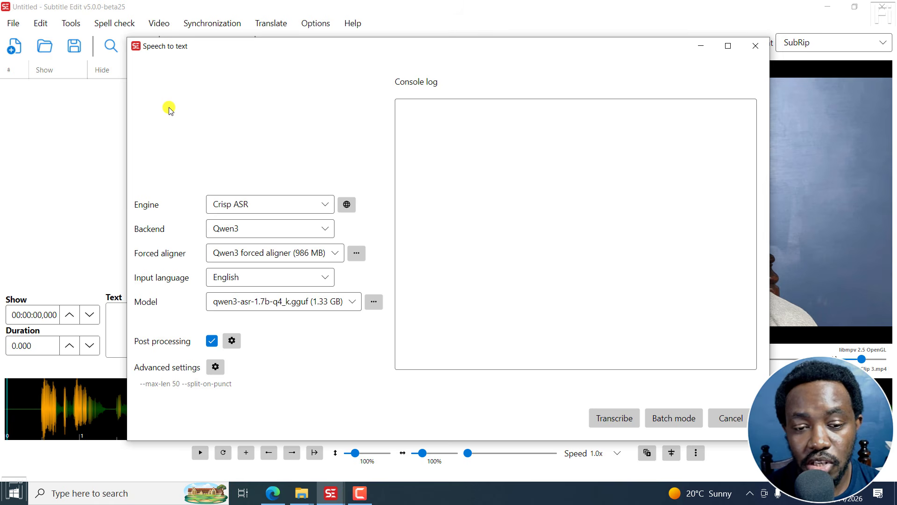
click(320, 204)
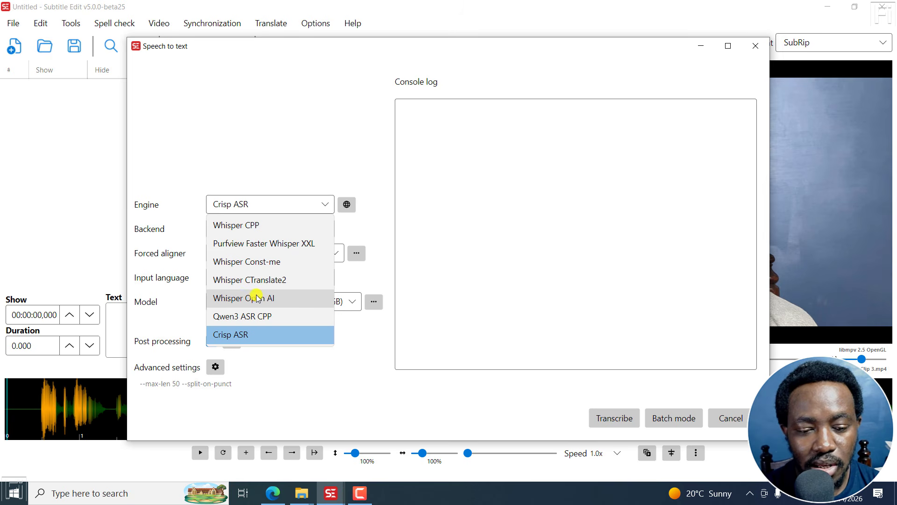
click(239, 335)
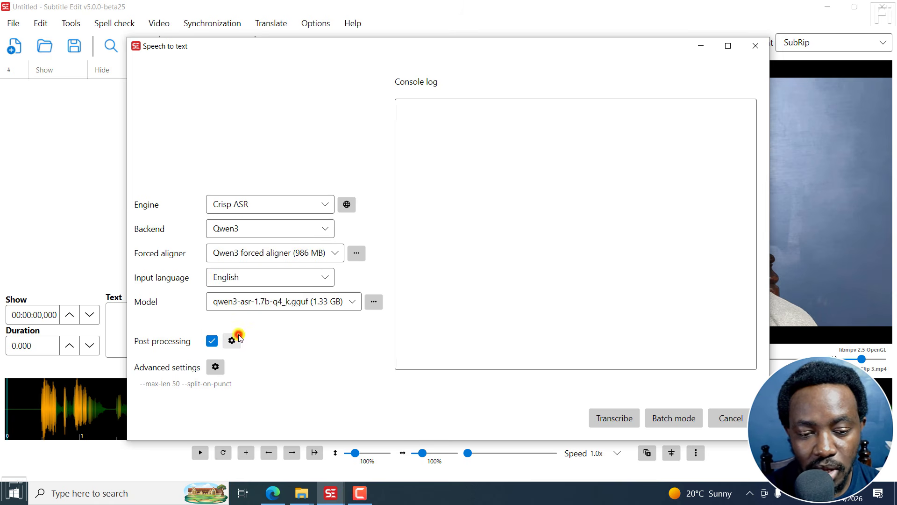
right_click(256, 205)
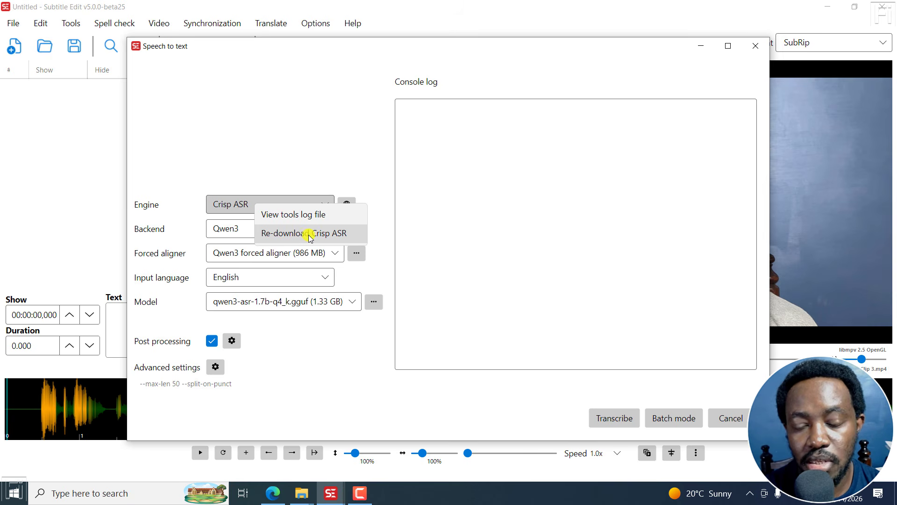
click(348, 170)
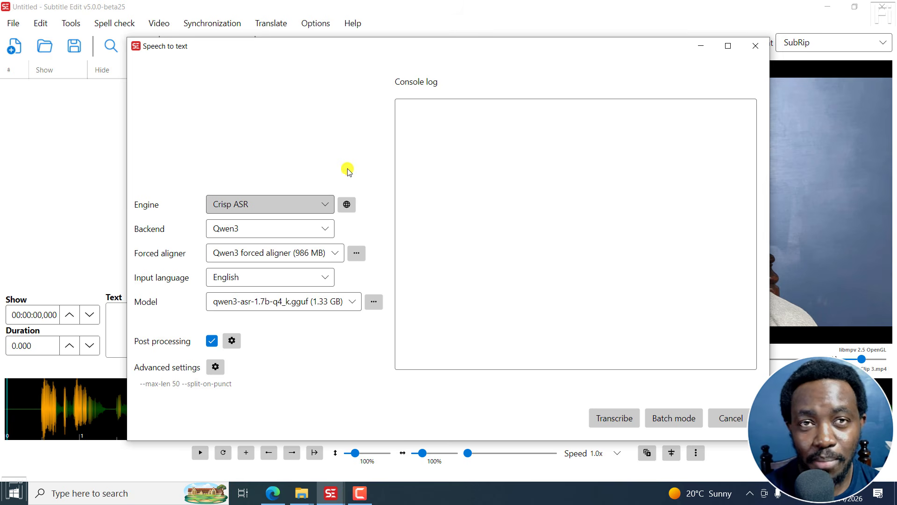
Step: Set the speech-to-text backend to Parakeet and the forced aligner to Canary CTC aligner (650 MB)
click(327, 229)
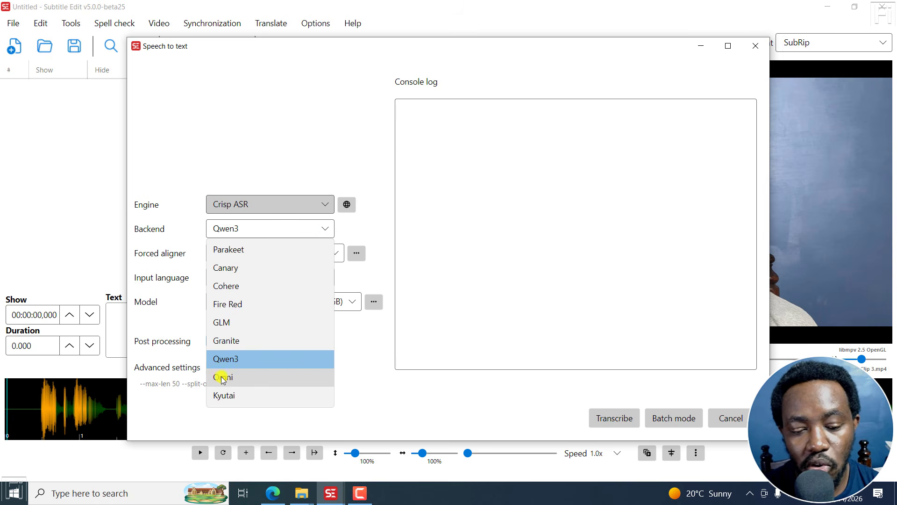
click(231, 248)
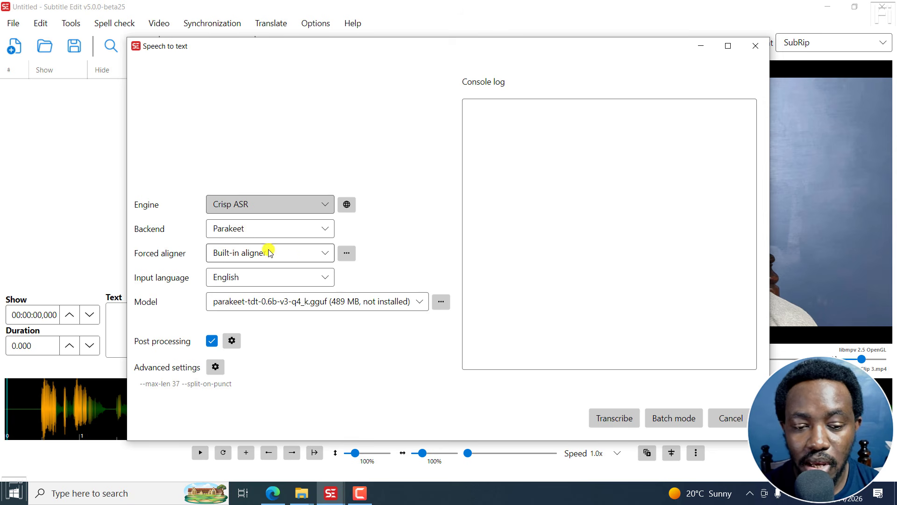
click(322, 253)
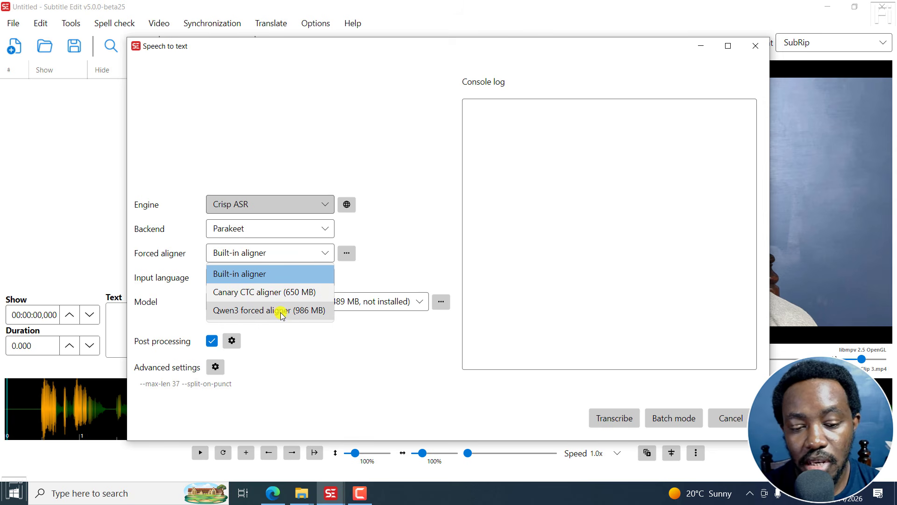
click(241, 292)
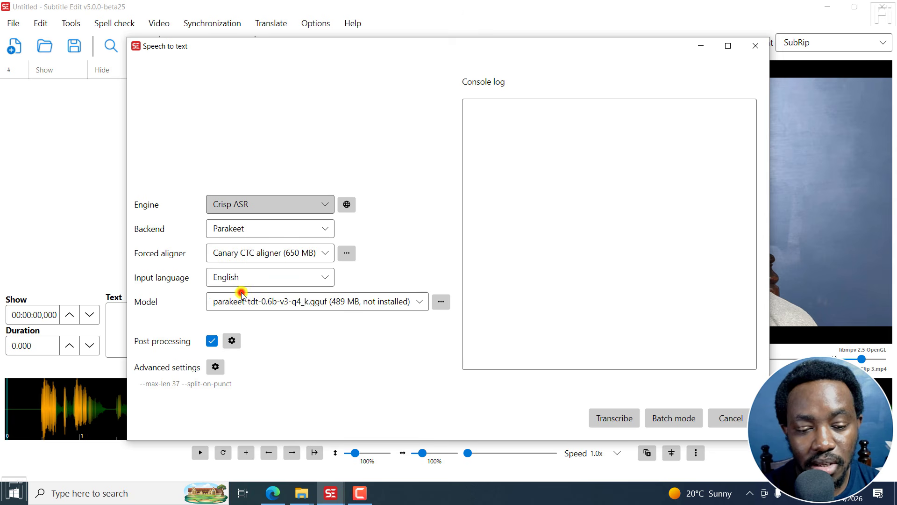
Step: Examine the downloadable forced aligner models and the folder holding the installed Crisp ASR models, without downloading anything
click(347, 254)
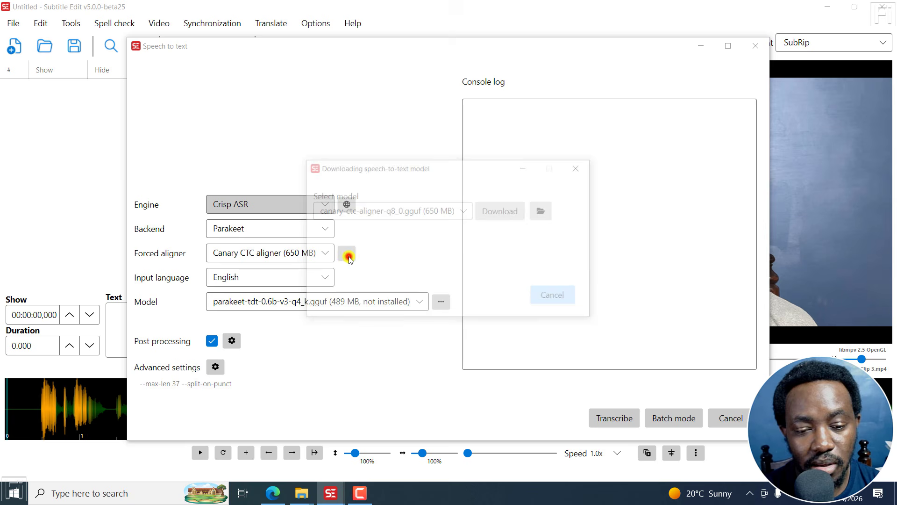
click(464, 212)
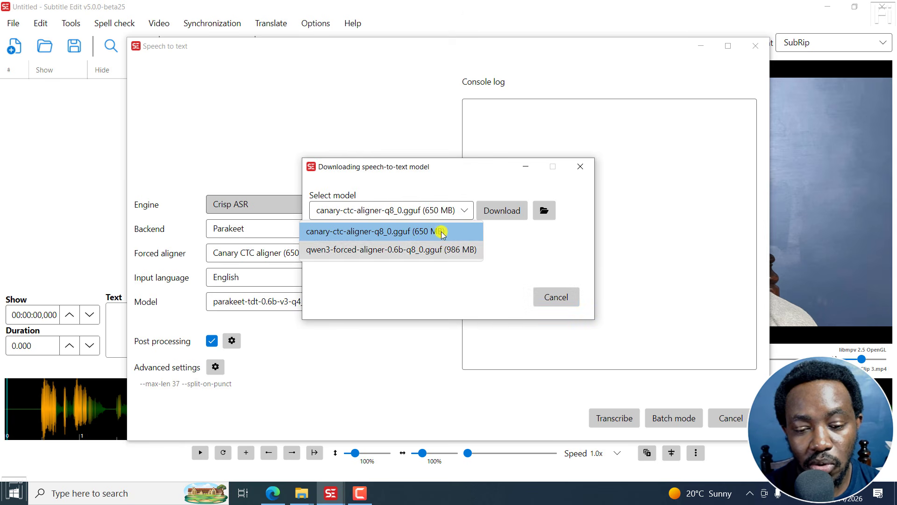
click(456, 177)
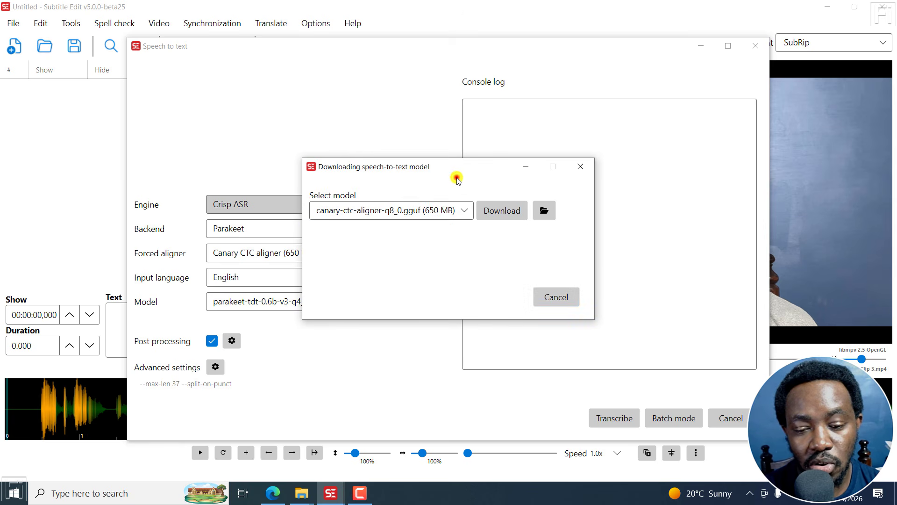
click(544, 210)
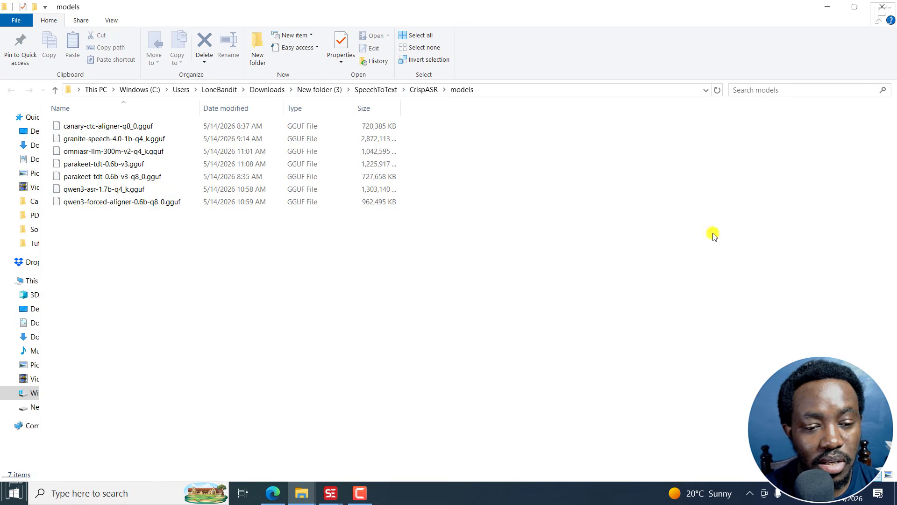
click(882, 6)
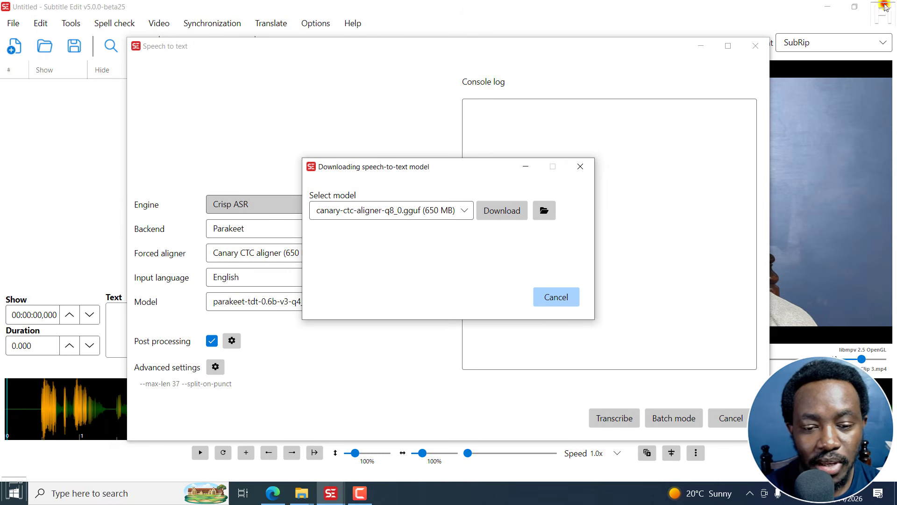
click(578, 174)
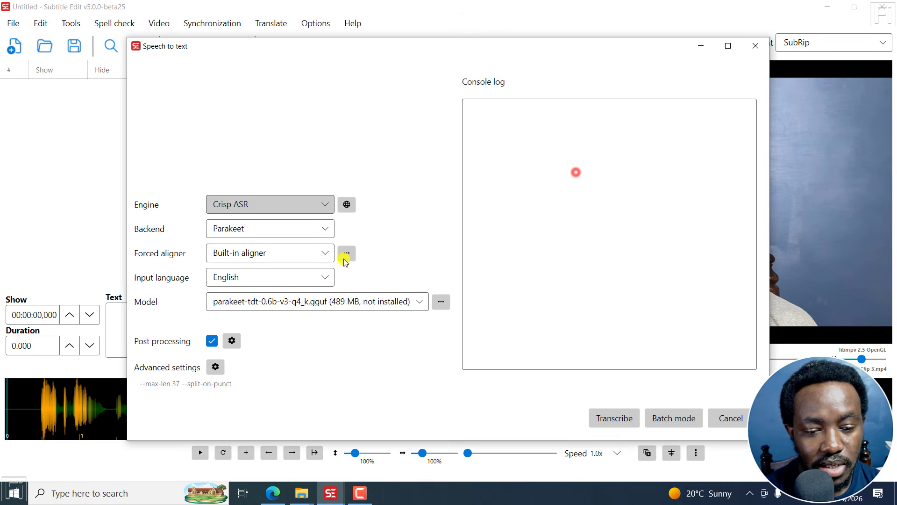
Step: Select the Canary CTC aligner (650 MB) as forced aligner again and parakeet-tdt-0.6b-v3.gguf (1.26 GB) as the model
click(316, 257)
click(244, 292)
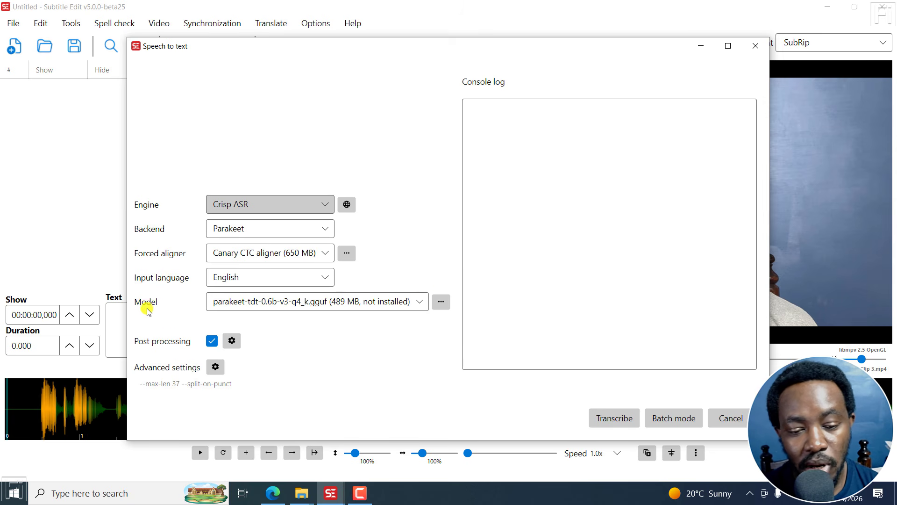
click(418, 302)
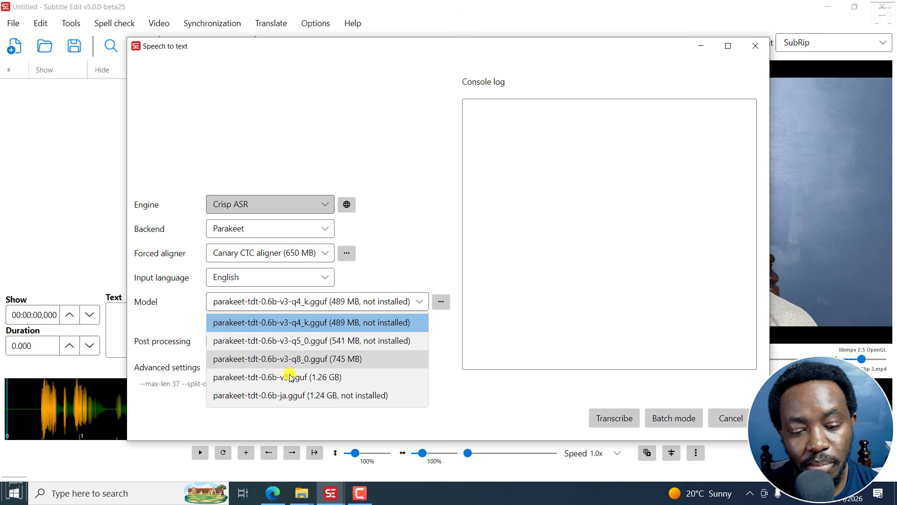
click(244, 378)
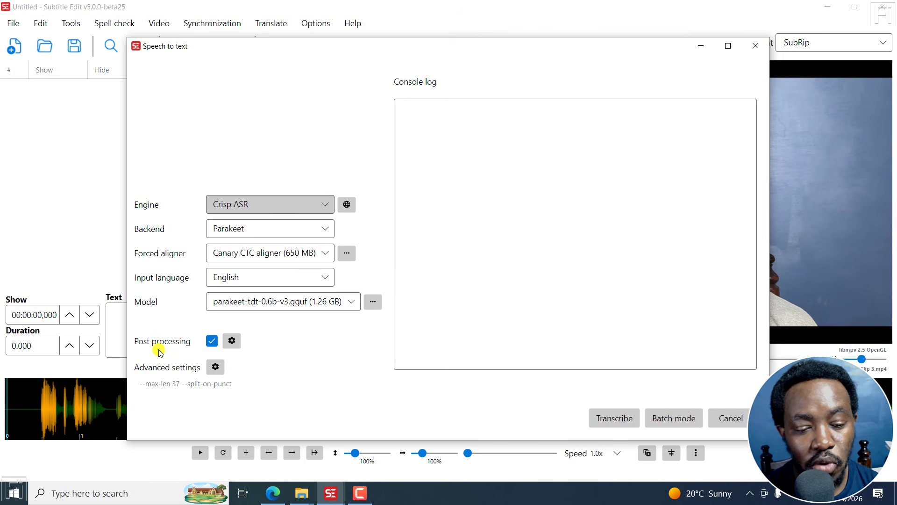
Step: Review the post-processing options, and set the advanced Crisp ASR parameters to the standard ones with a maximum length of 37 (--max-len 37 --split-on-punct)
click(232, 341)
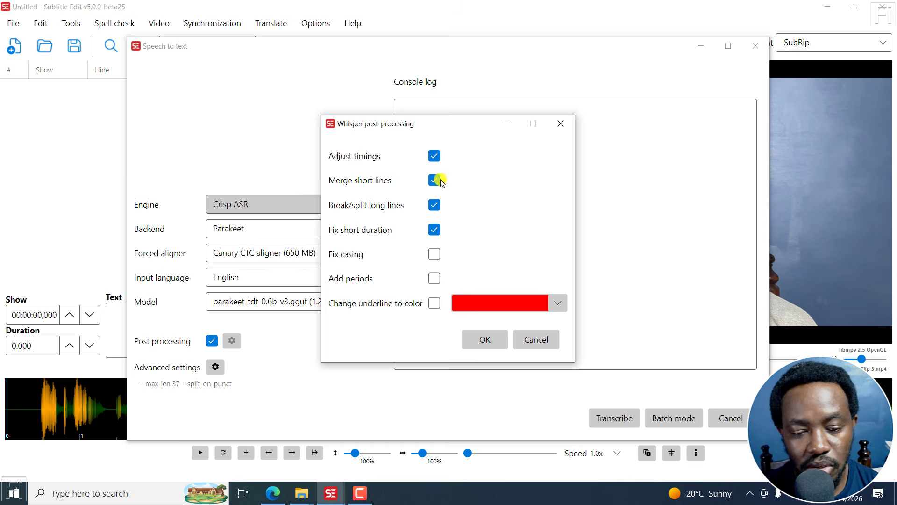
click(560, 123)
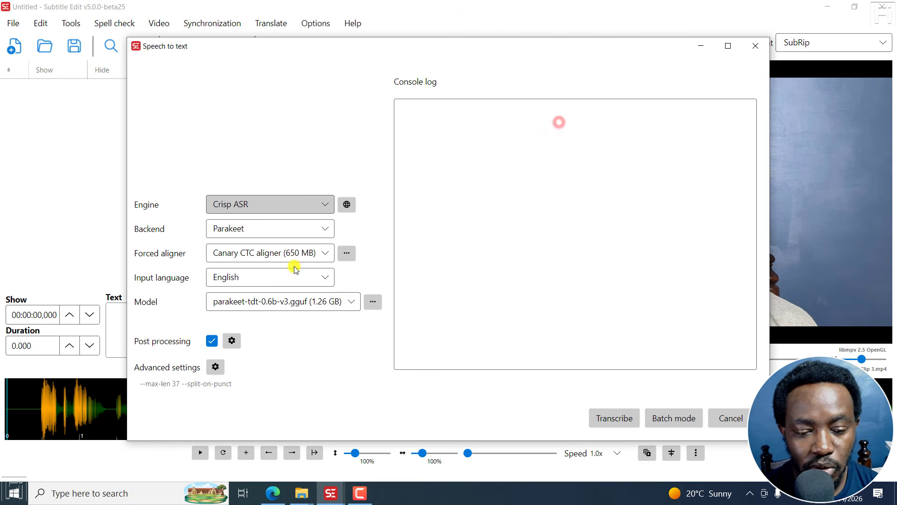
click(216, 368)
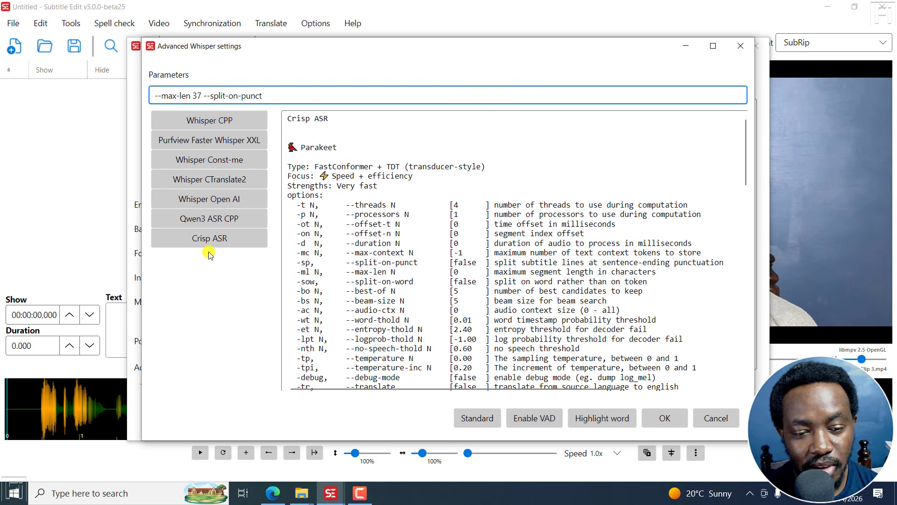
click(201, 239)
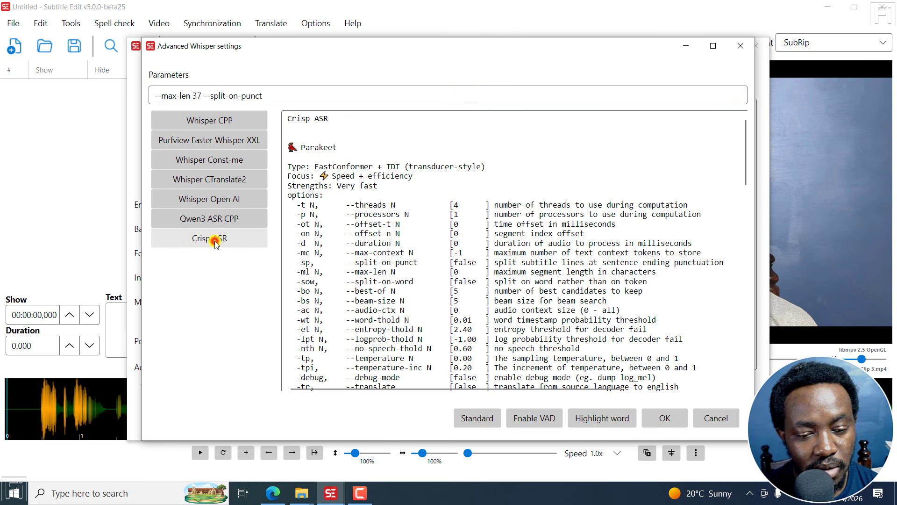
click(475, 417)
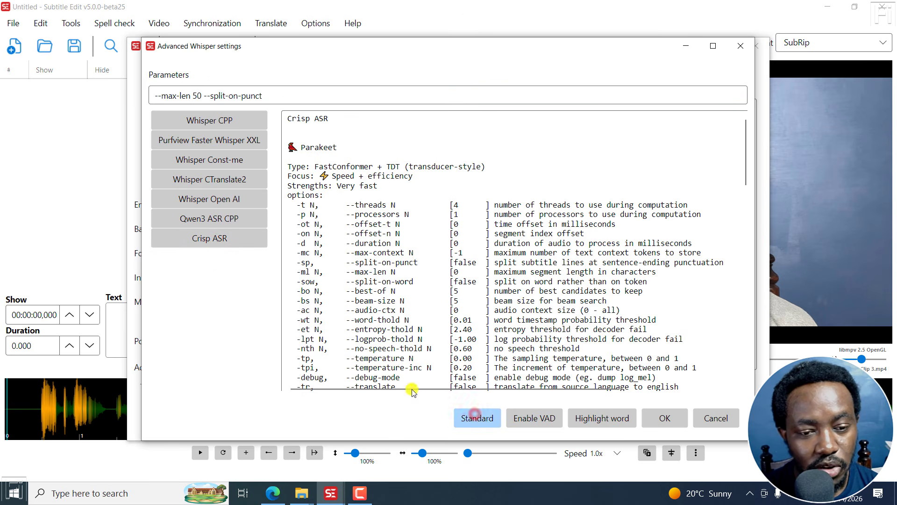
click(190, 92)
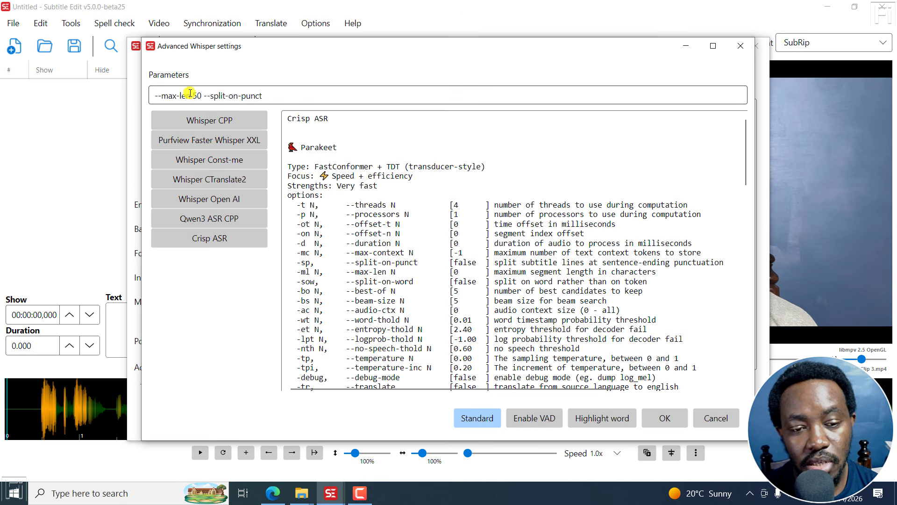
double_click(195, 95)
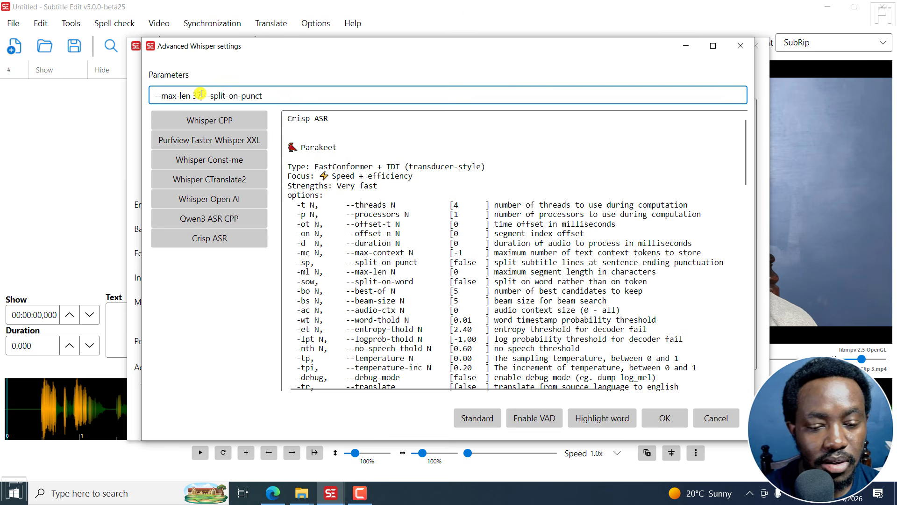
text(37)
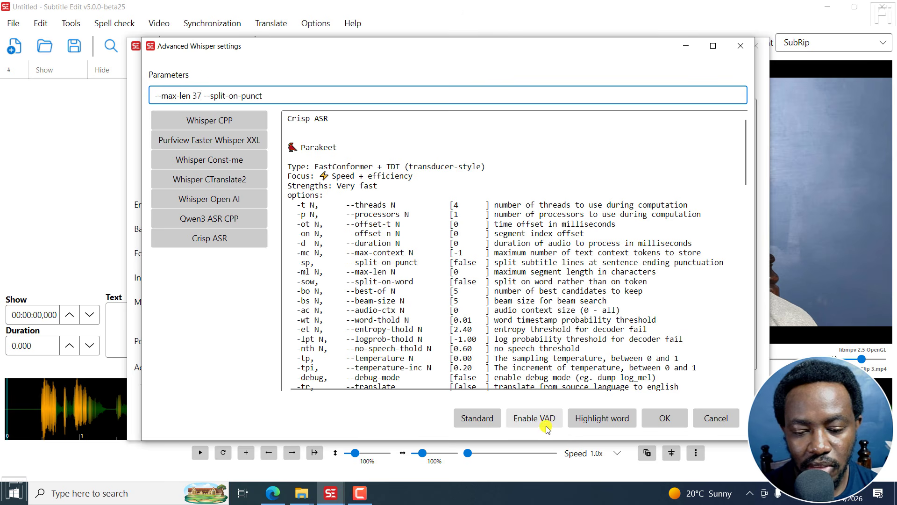
click(661, 420)
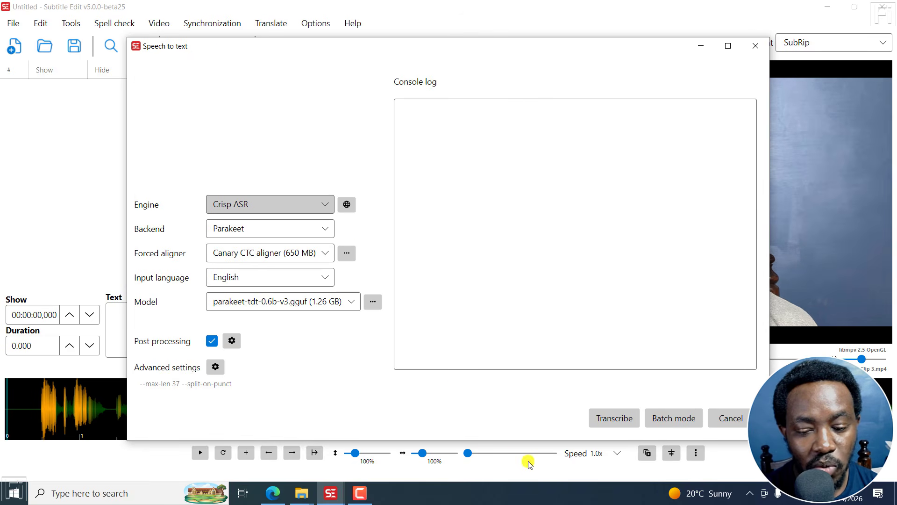
Step: Transcribe the video with the chosen Parakeet settings and play it through with the generated subtitles
click(615, 418)
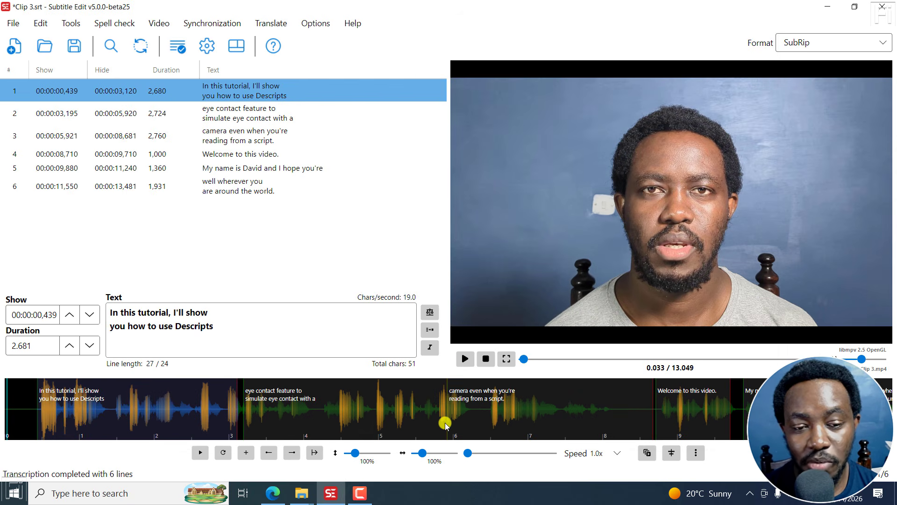
click(465, 358)
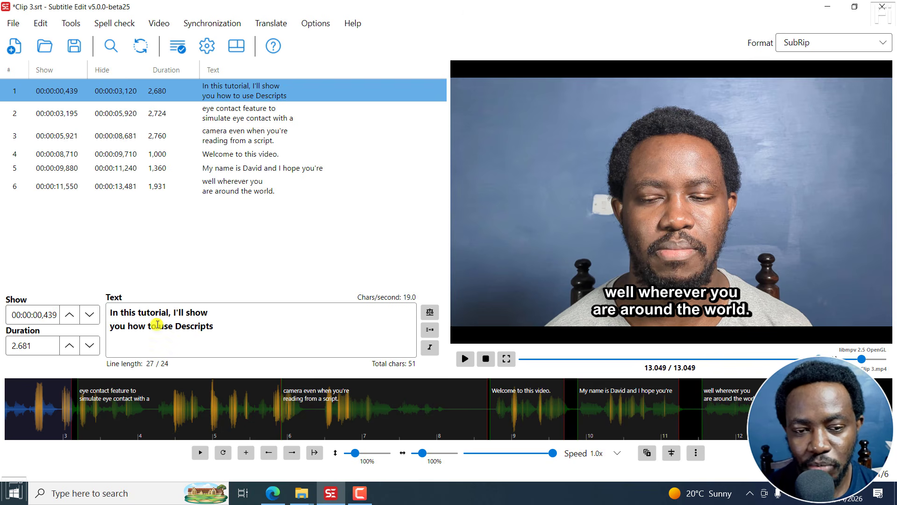
Step: Reopen speech to text without saving the current subtitles, and select the Whisper Const-me engine with the small (465 MB) model
click(159, 23)
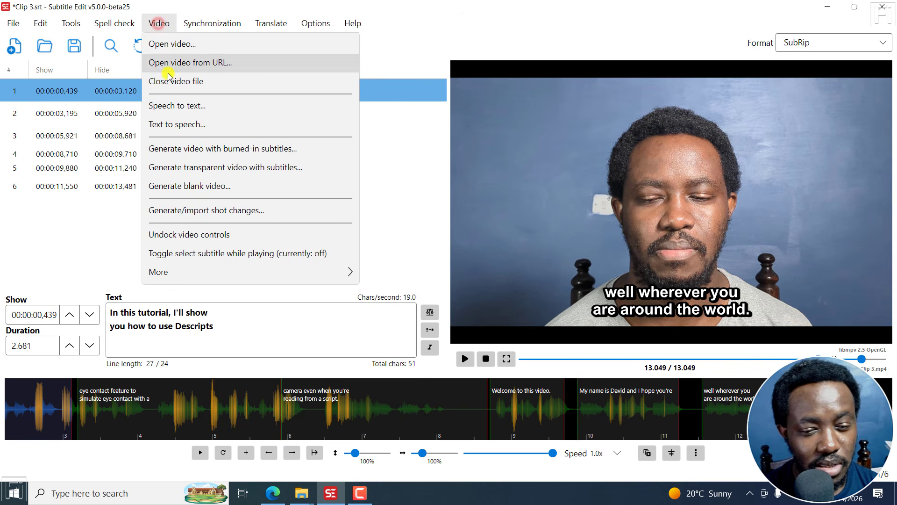
click(170, 105)
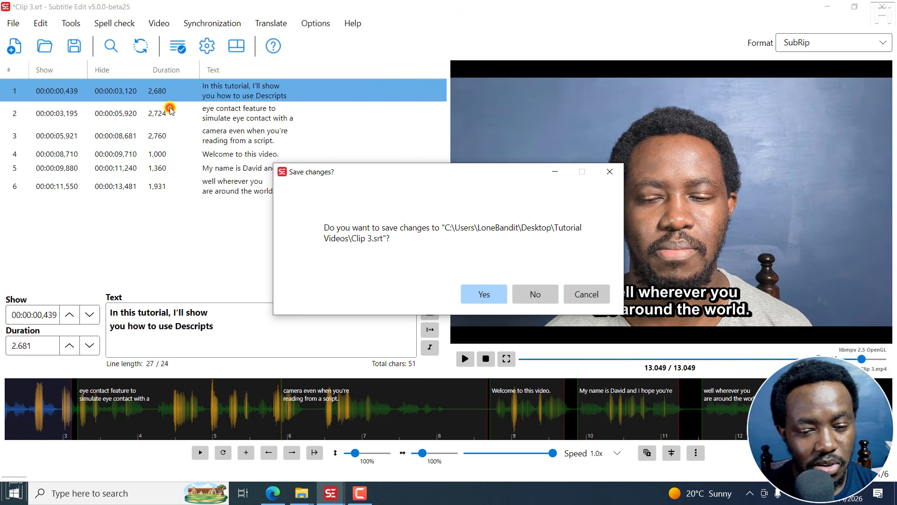
click(535, 294)
click(321, 205)
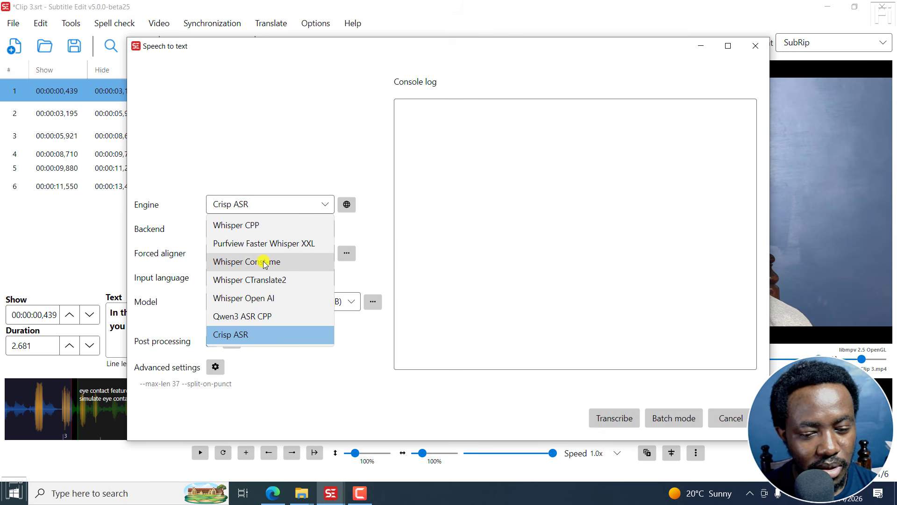
click(241, 263)
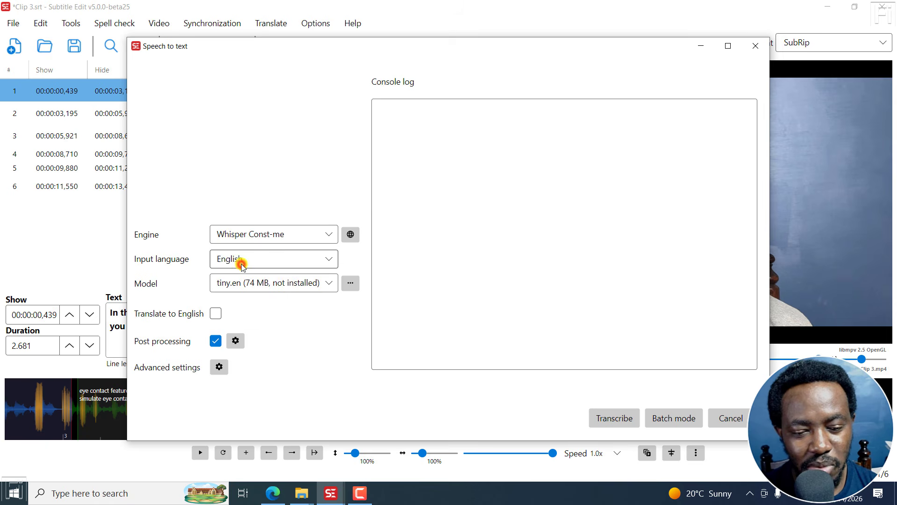
click(329, 283)
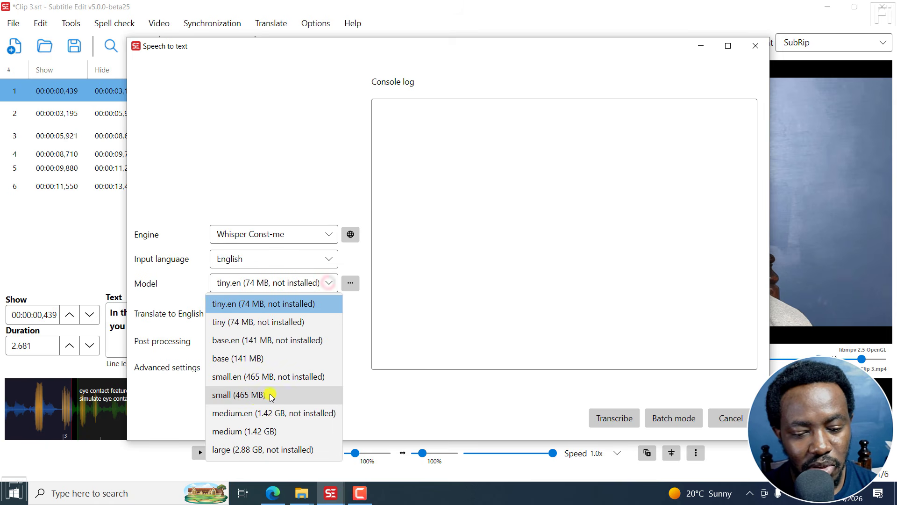
click(255, 400)
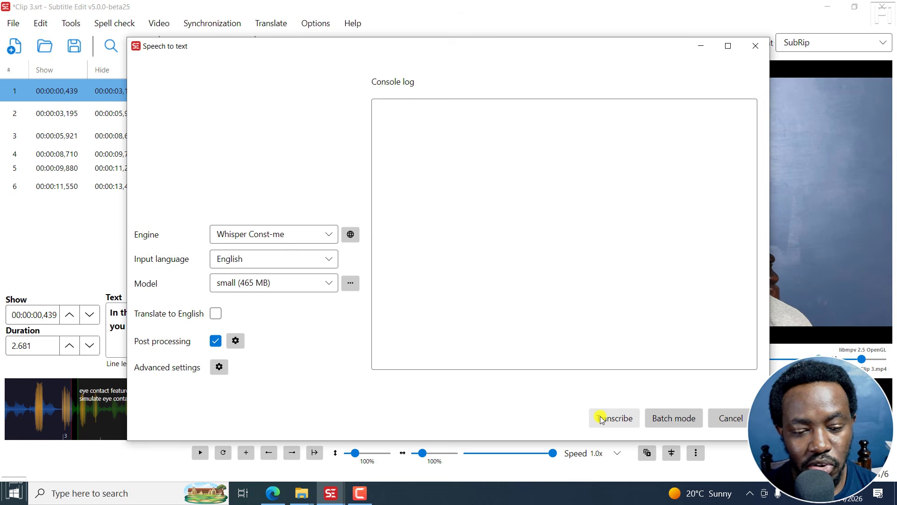
Step: Examine the available advanced parameters for Whisper Const-me without changing them
click(219, 367)
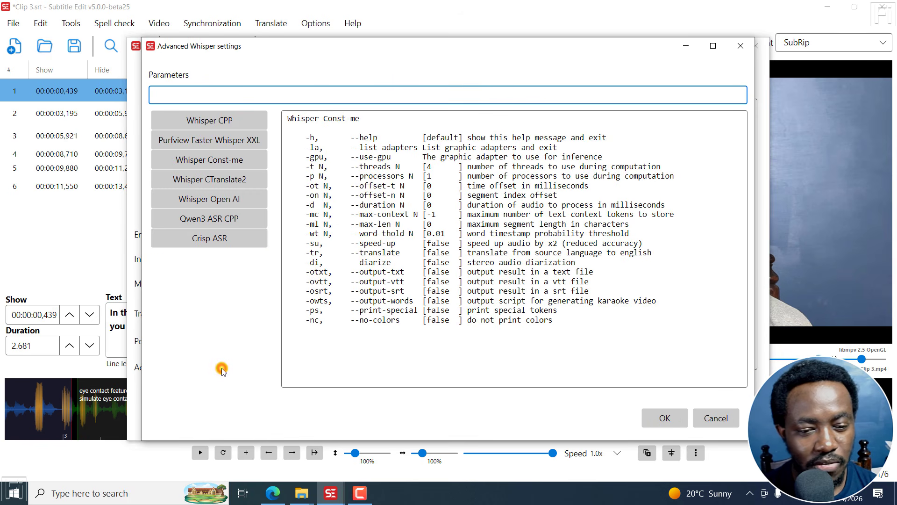
click(236, 163)
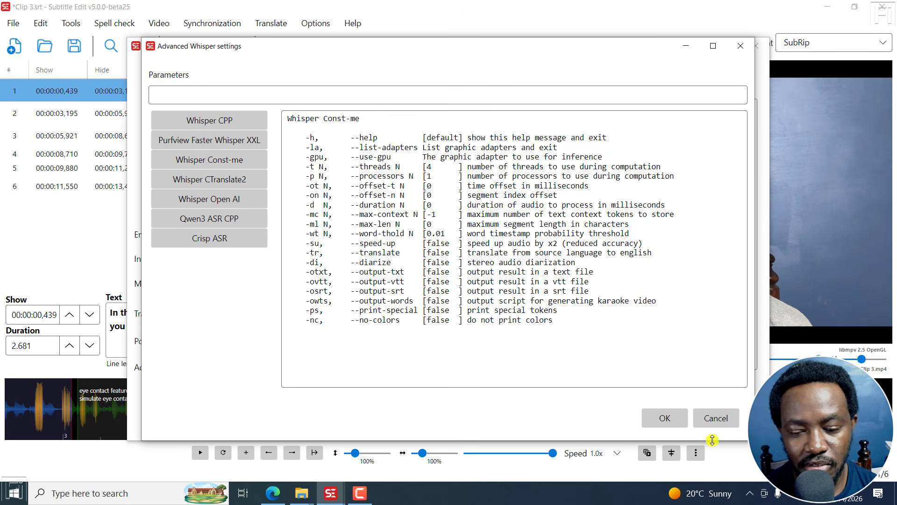
click(710, 418)
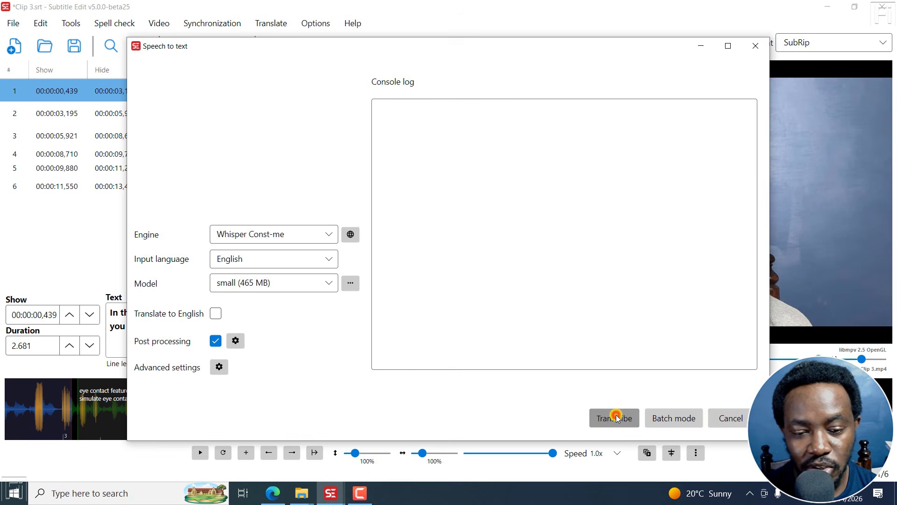
Step: Transcribe the video with Whisper Const-me and check the first two generated subtitles against the video
click(615, 417)
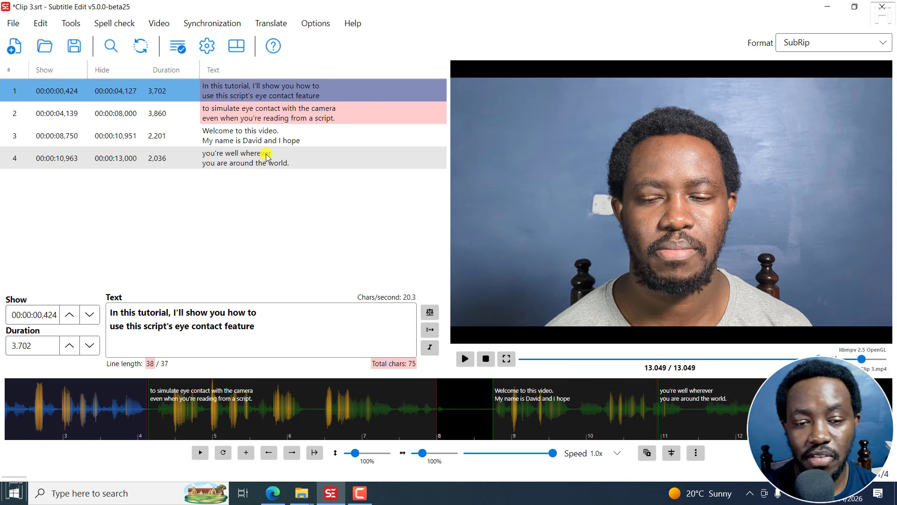
click(264, 120)
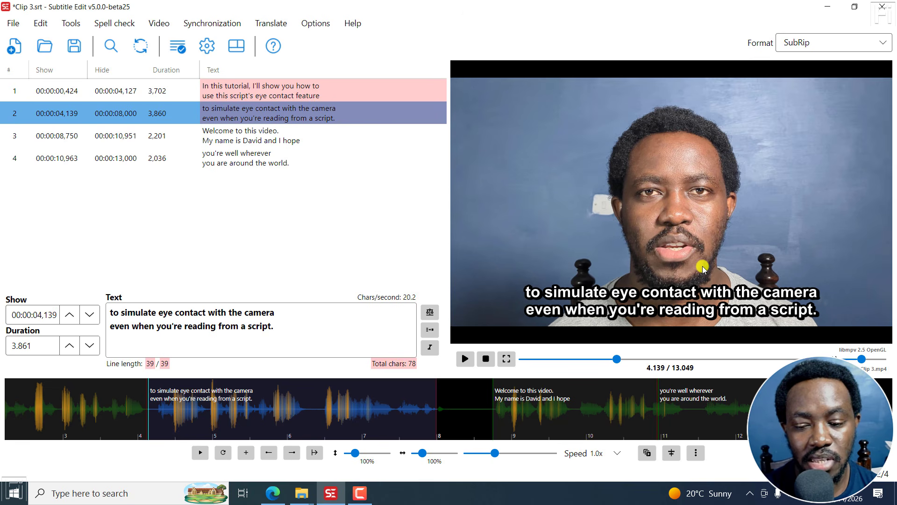
click(301, 84)
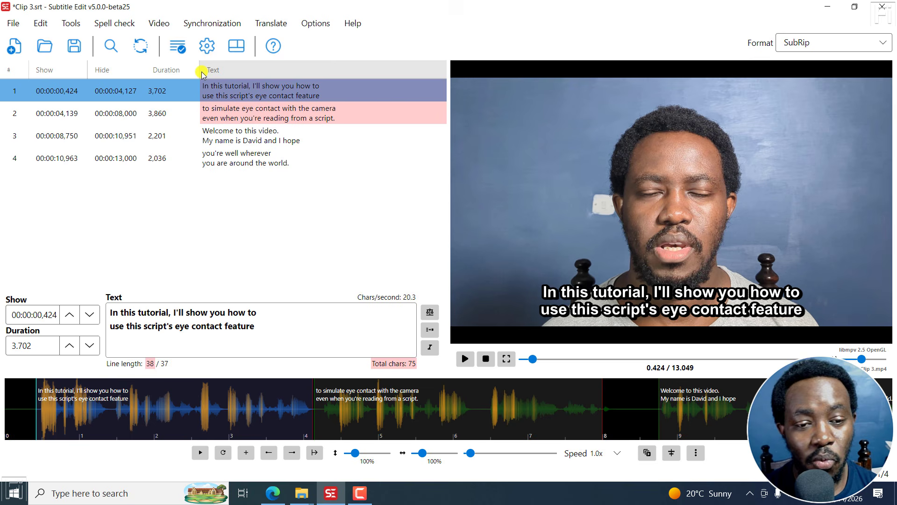
Step: Reopen speech to text without saving the Whisper Const-me subtitles, and switch the engine to Crisp ASR
click(158, 23)
click(175, 104)
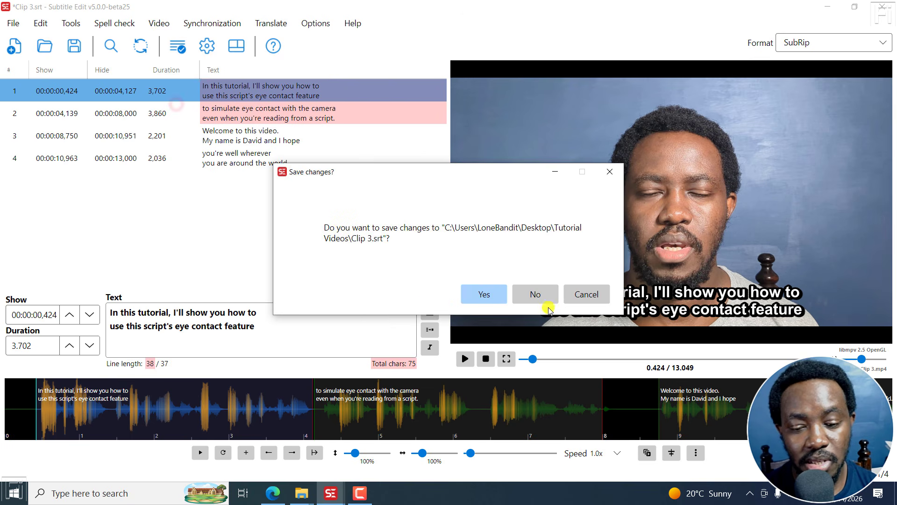
click(534, 294)
click(259, 235)
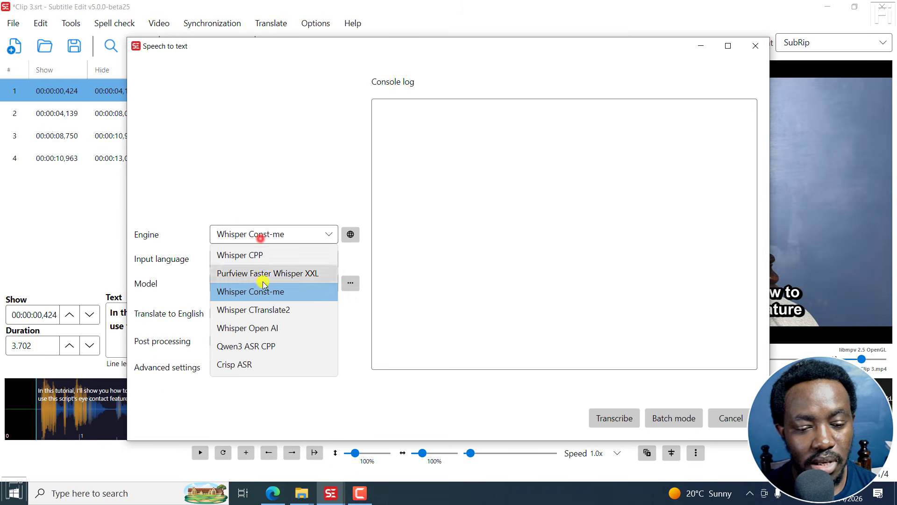
click(246, 363)
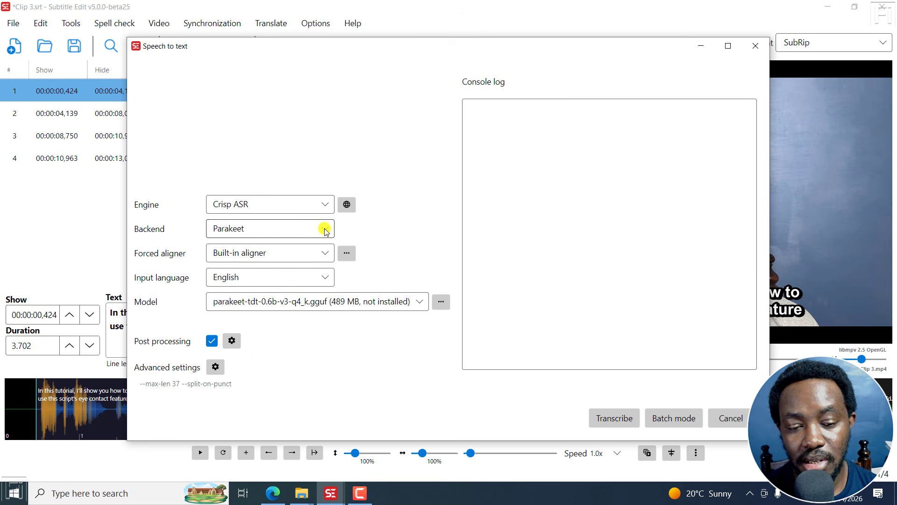
Step: For the Parakeet backend, choose the Canary CTC aligner (650 MB) and the parakeet-tdt-0.6b-v3.gguf (1.26 GB) model
click(301, 252)
click(256, 291)
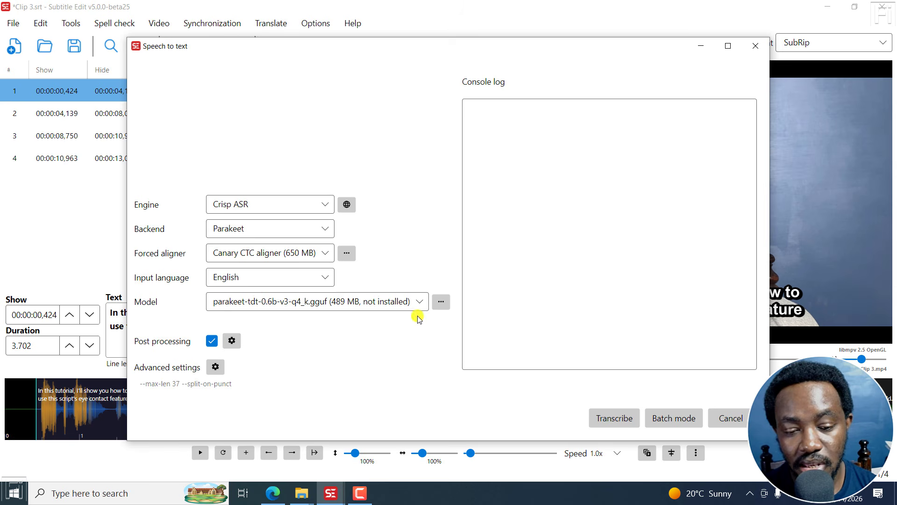
click(378, 299)
click(327, 377)
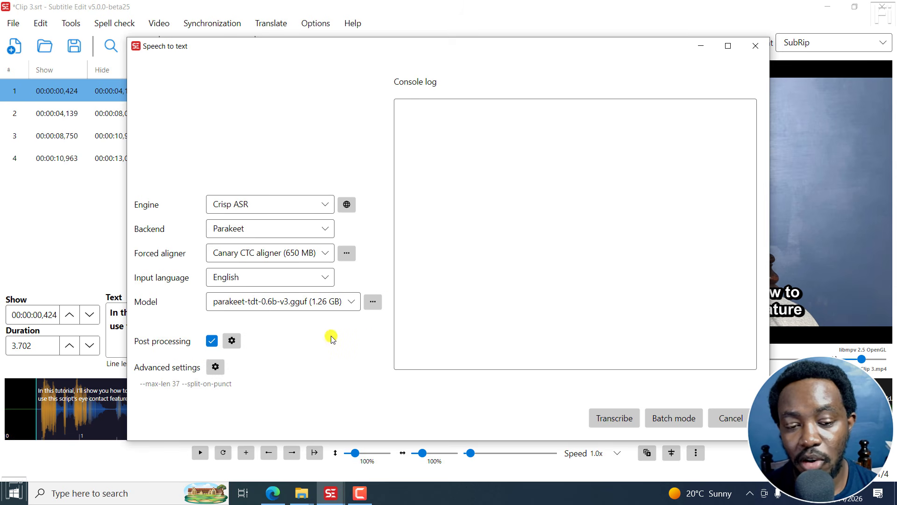
Step: Switch the Crisp ASR backend to Qwen3 and set its advanced parameters to --max-len 37 --split-on-punct
click(324, 227)
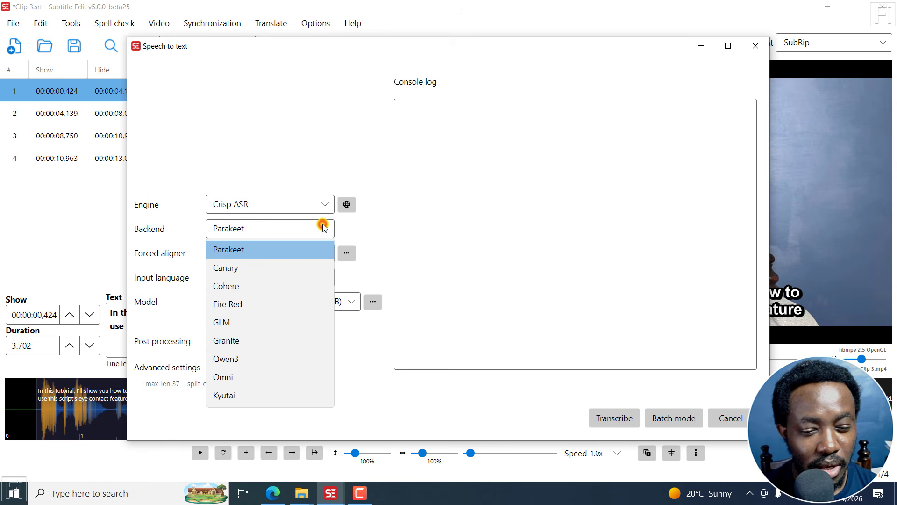
click(229, 358)
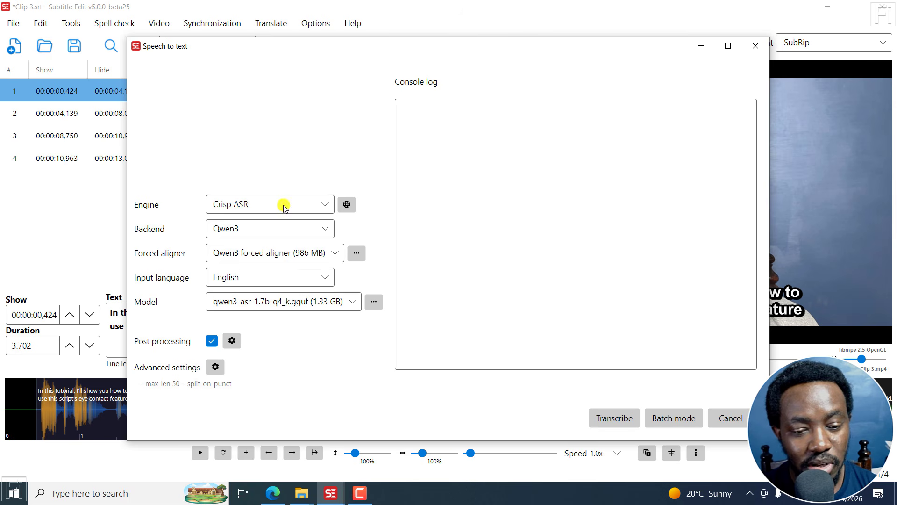
click(213, 366)
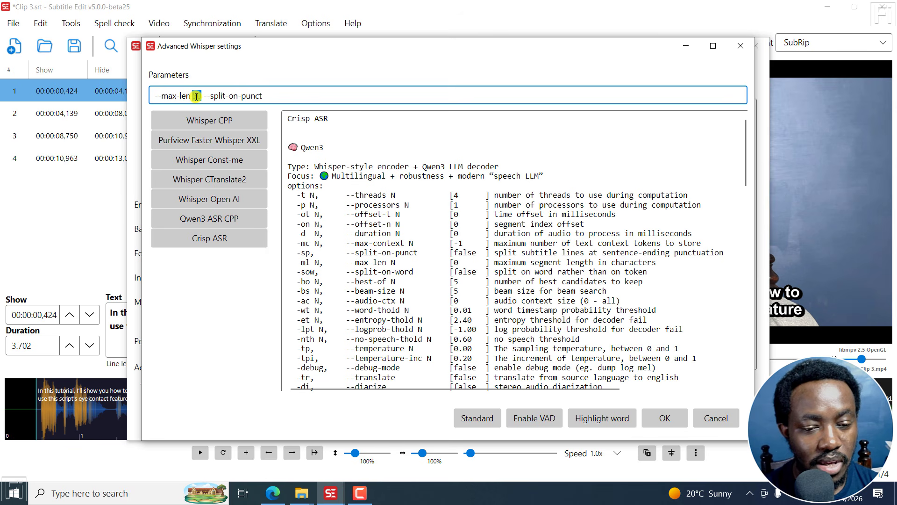
key(BackSpace)
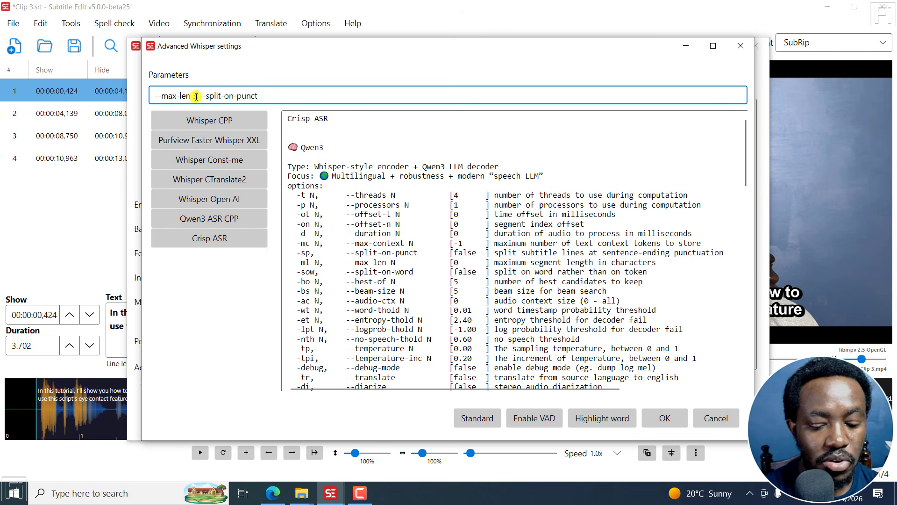
text(37)
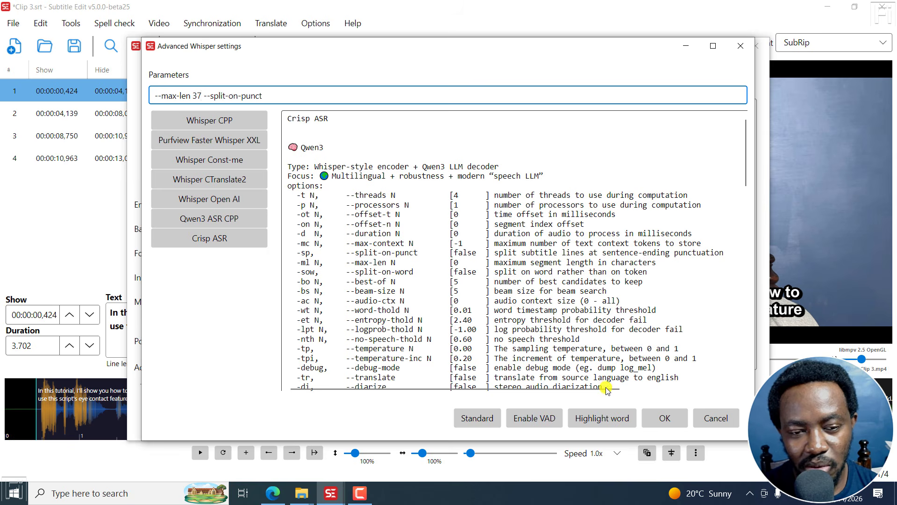
click(665, 416)
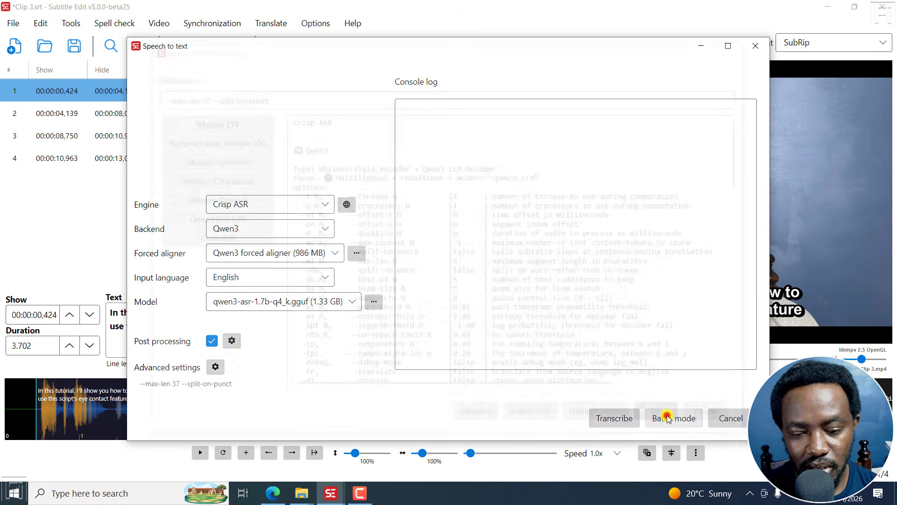
Step: Transcribe the video with the Qwen3 settings, check subtitles 5 and 1, and play the video through from the beginning
click(602, 417)
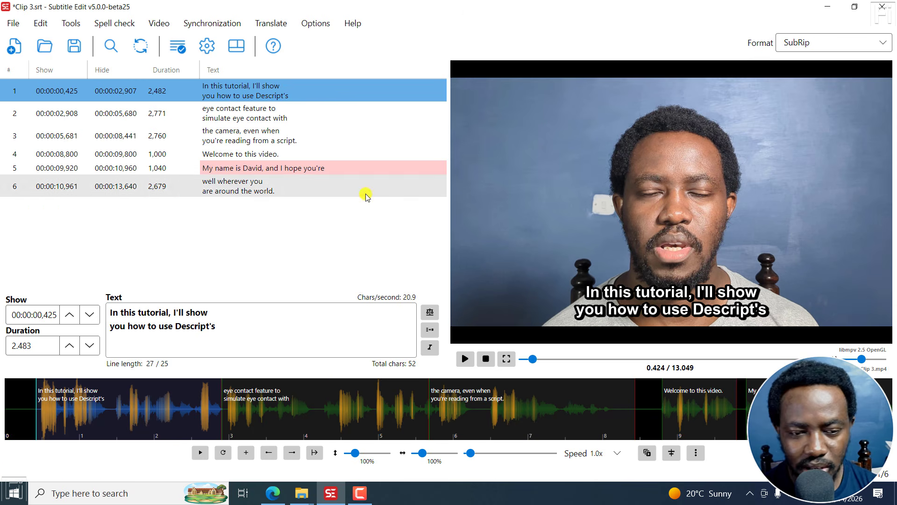
click(270, 171)
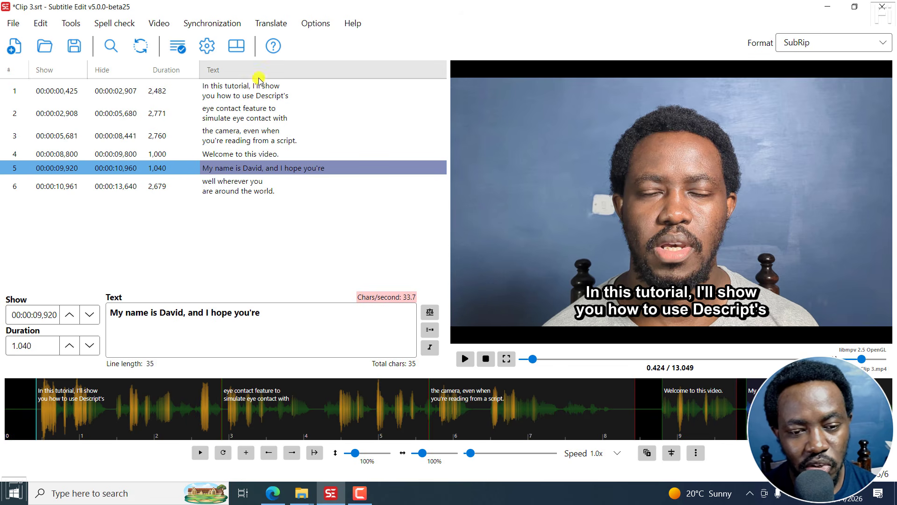
click(258, 94)
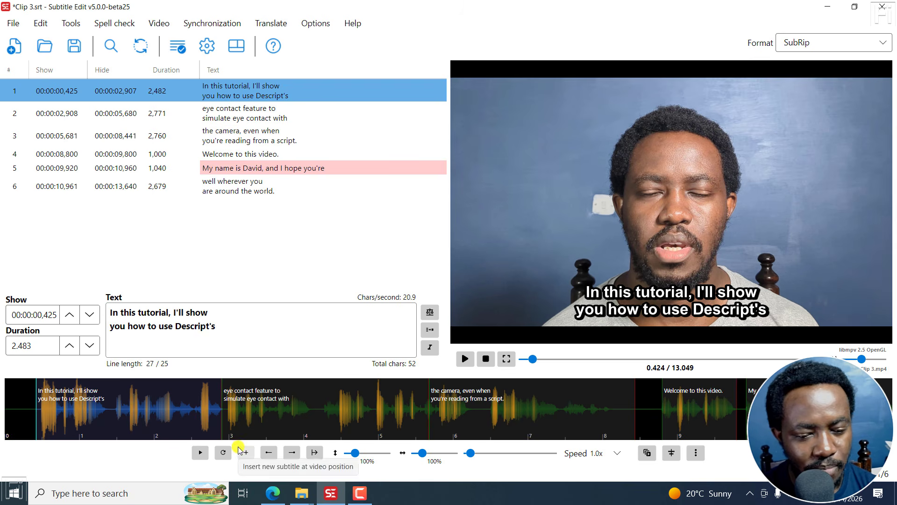
click(33, 402)
click(468, 358)
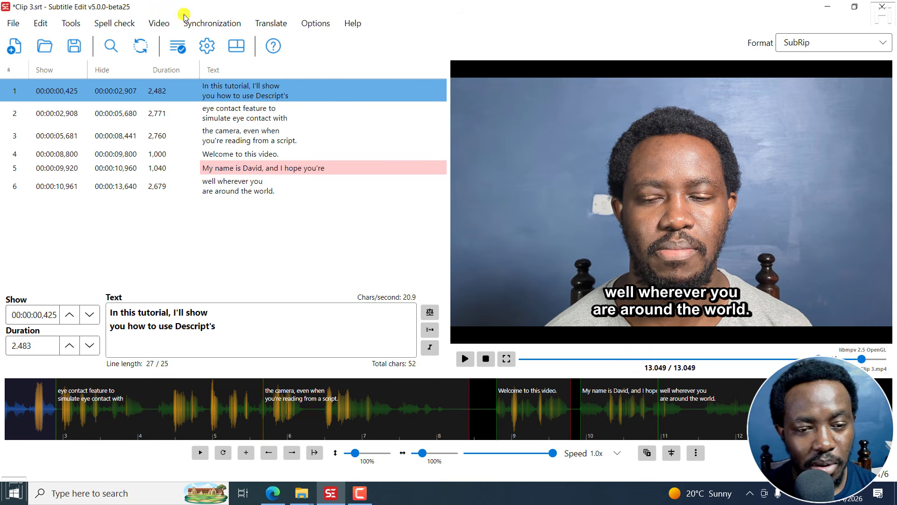
Step: Try the Crisp ASR setup with the Parakeet backend, Canary CTC aligner (650 MB) and parakeet-tdt-0.6b-v3.gguf (1.26 GB), closing it without transcribing
click(155, 24)
click(183, 104)
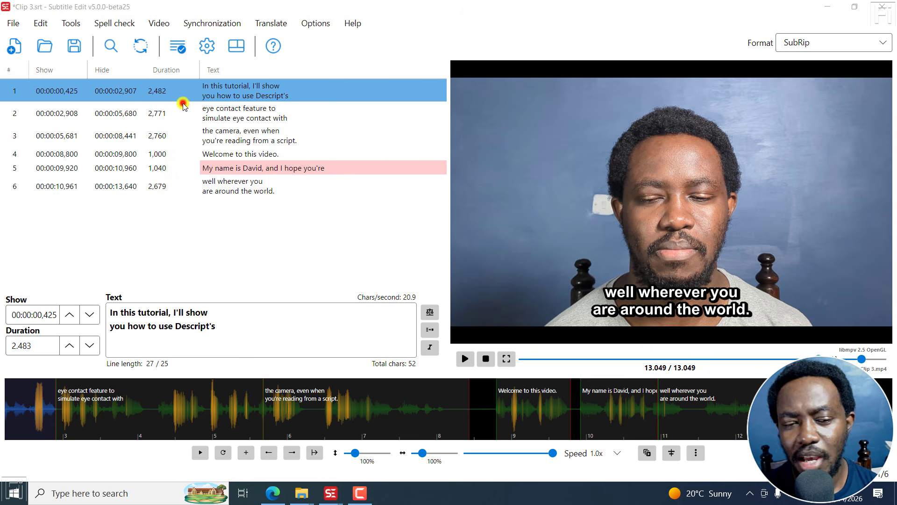
click(530, 292)
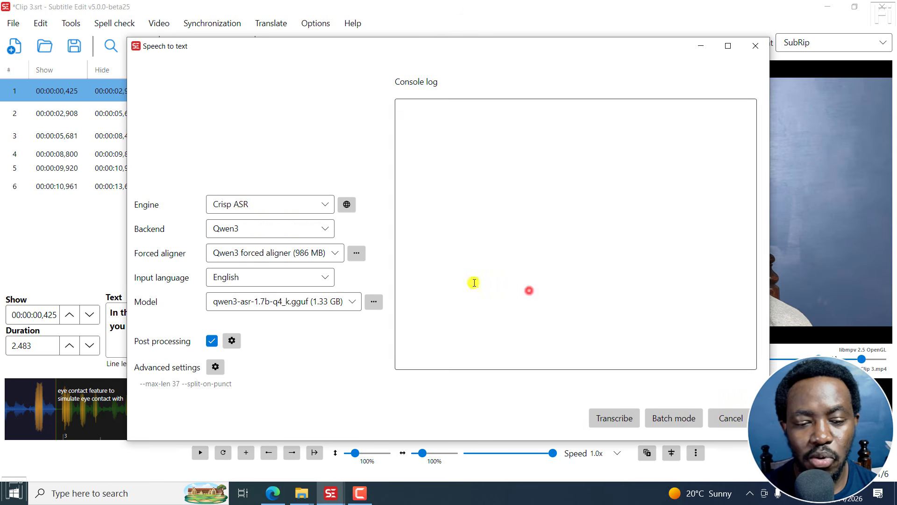
click(290, 227)
click(247, 249)
click(246, 250)
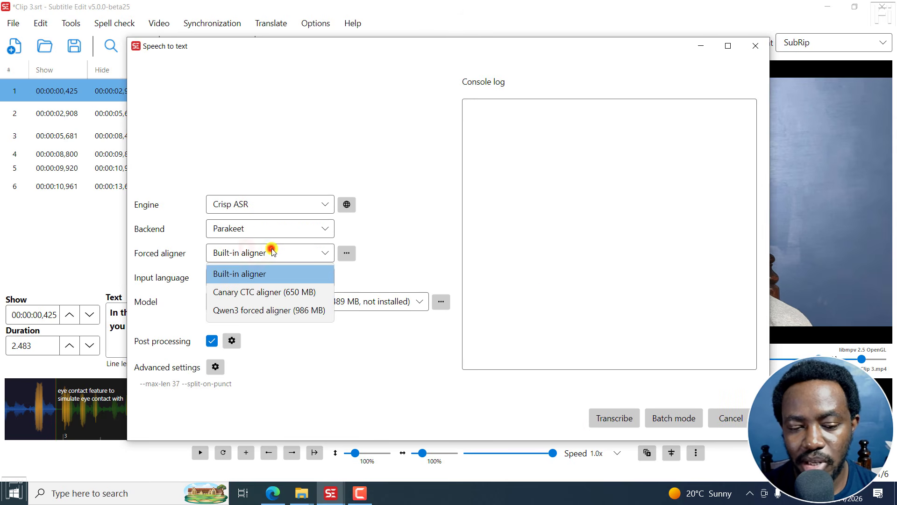
click(250, 291)
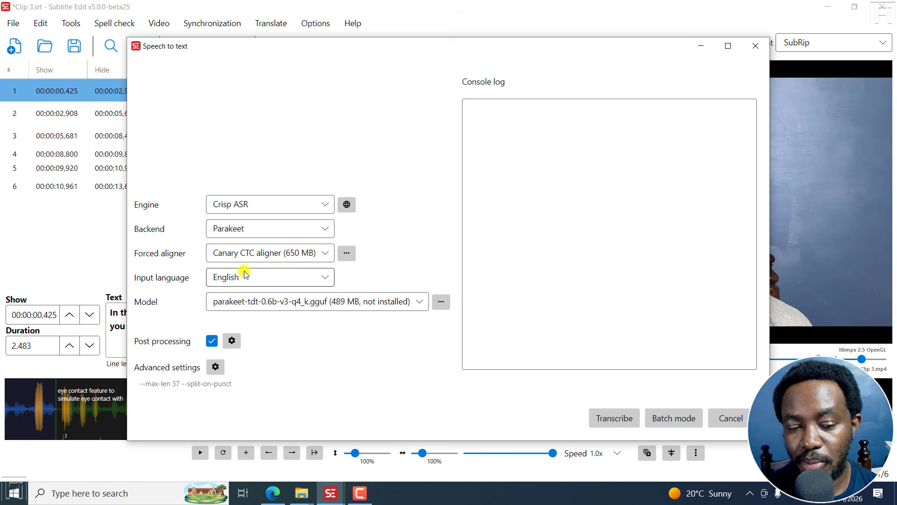
click(360, 308)
click(323, 377)
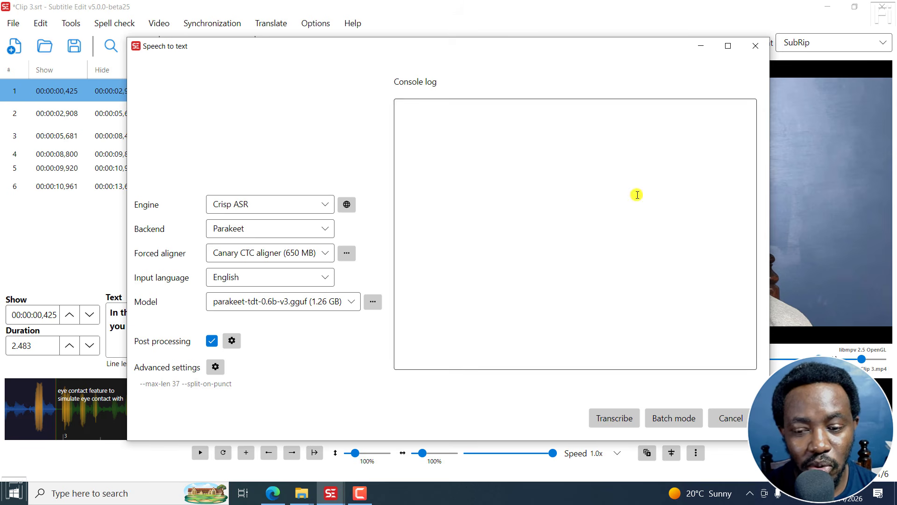
click(758, 46)
Step: Look up the installed program version in the About information and close it
click(353, 23)
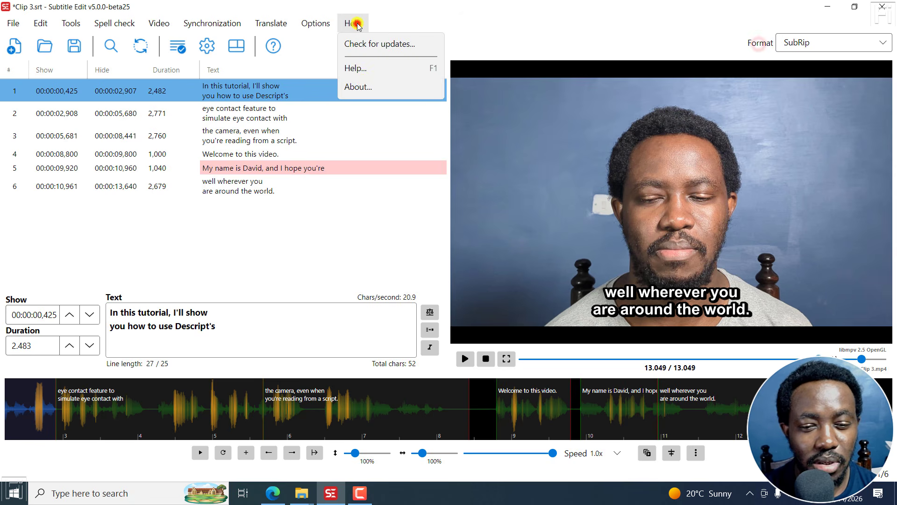
click(359, 88)
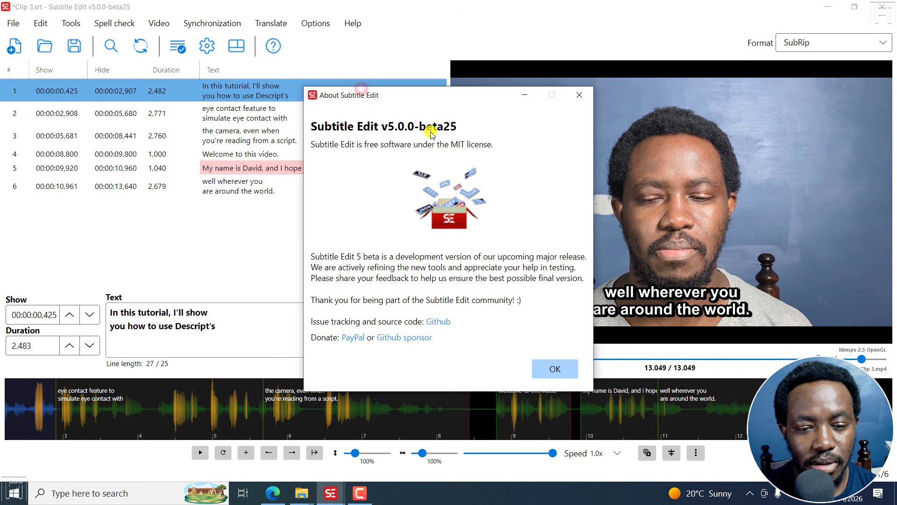
click(578, 97)
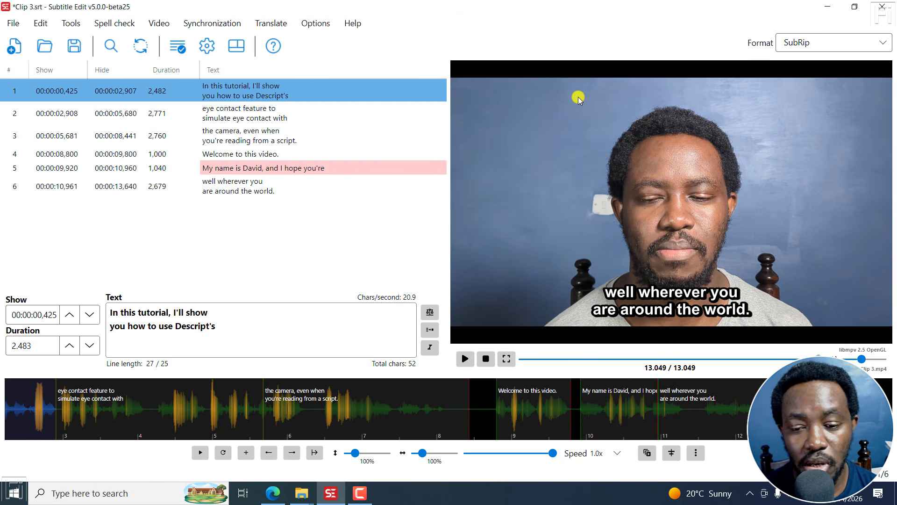